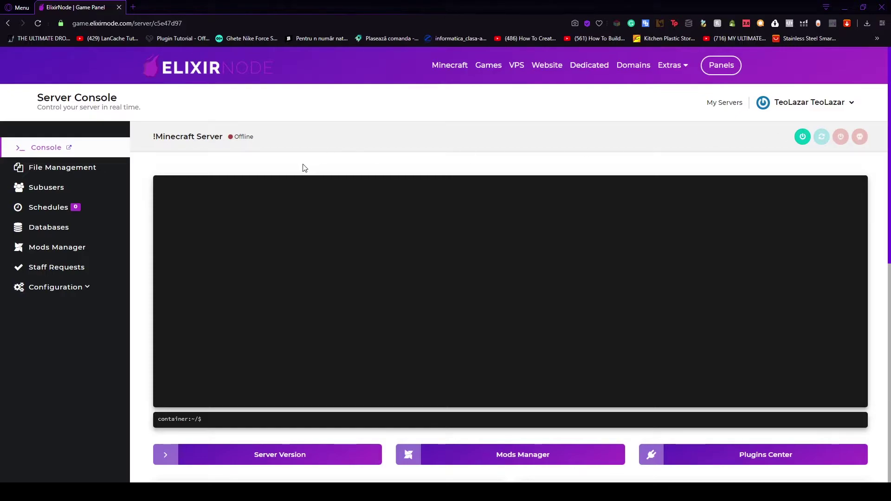
Delete the world, world_nether and world_the_end folders, then reload the file list.
{"action": "left_click", "coordinate": [66, 167]}
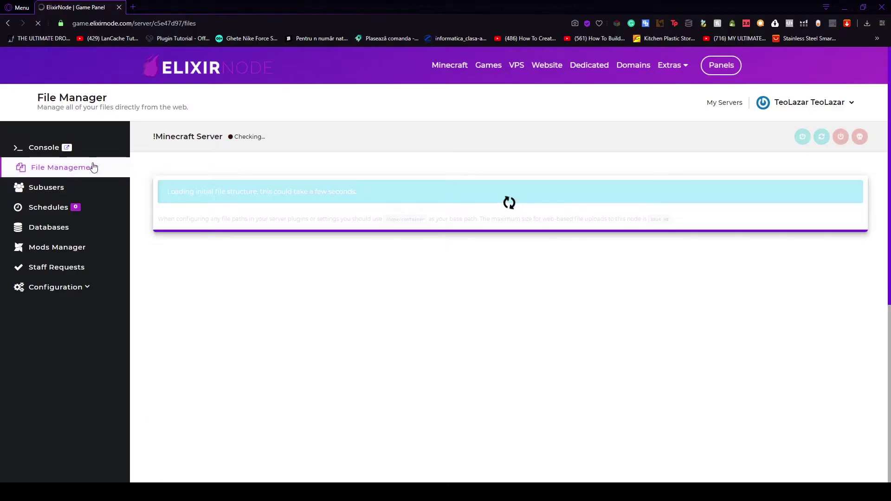
{"action": "left_click", "coordinate": [160, 256]}
{"action": "left_click", "coordinate": [160, 275]}
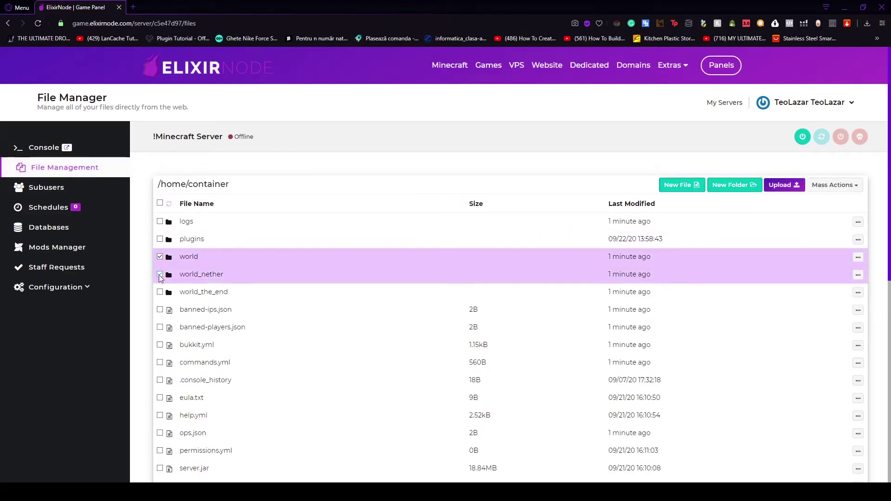
{"action": "left_click", "coordinate": [160, 292]}
{"action": "left_click", "coordinate": [835, 185]}
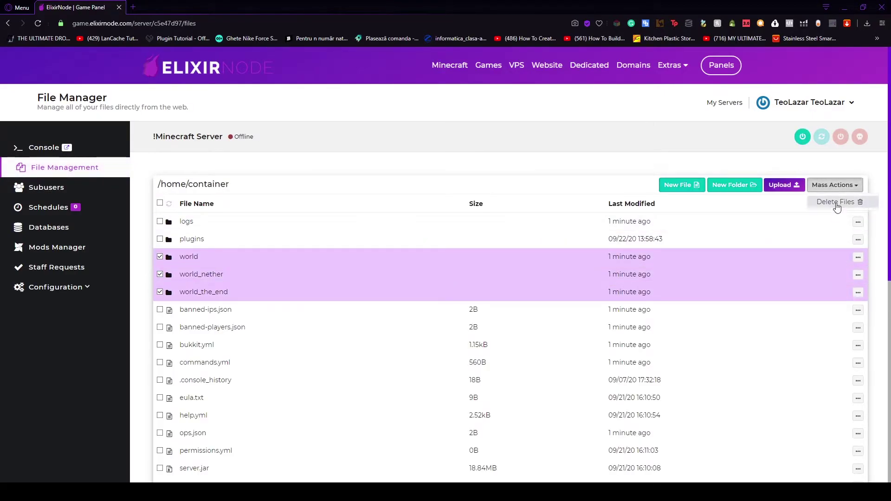
{"action": "left_click", "coordinate": [837, 206]}
{"action": "left_click", "coordinate": [470, 312]}
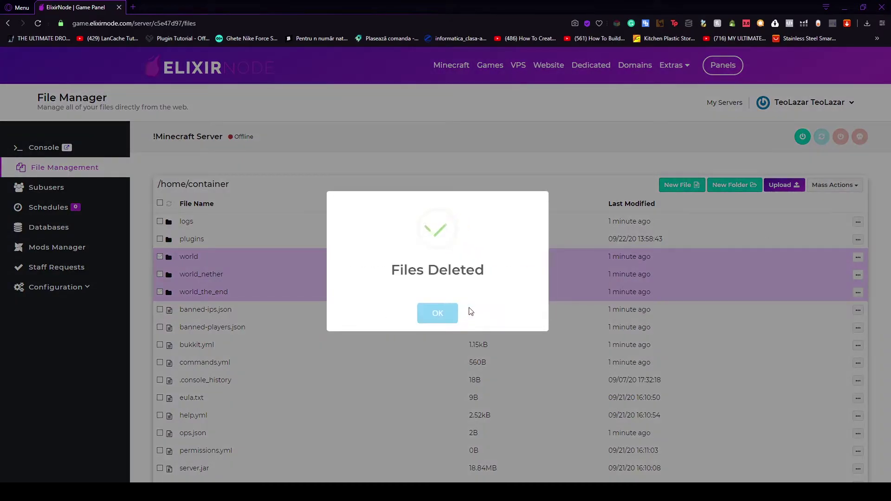
{"action": "left_click", "coordinate": [437, 314]}
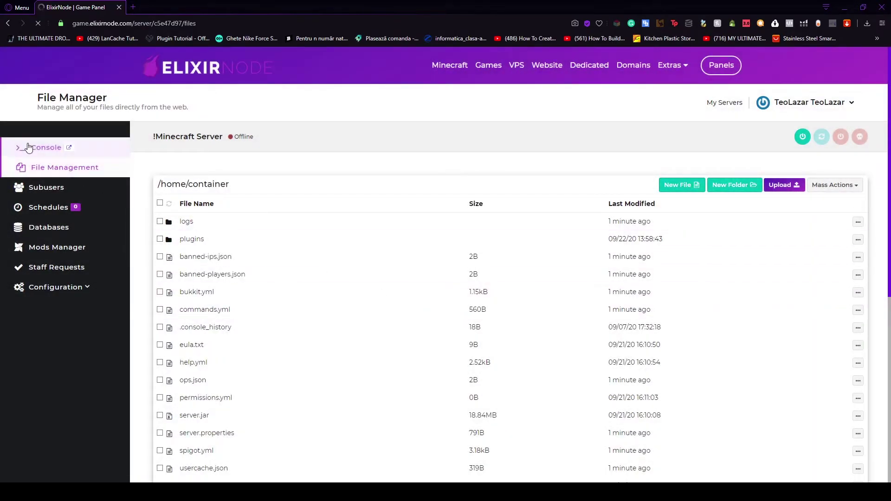
{"action": "left_click", "coordinate": [44, 148]}
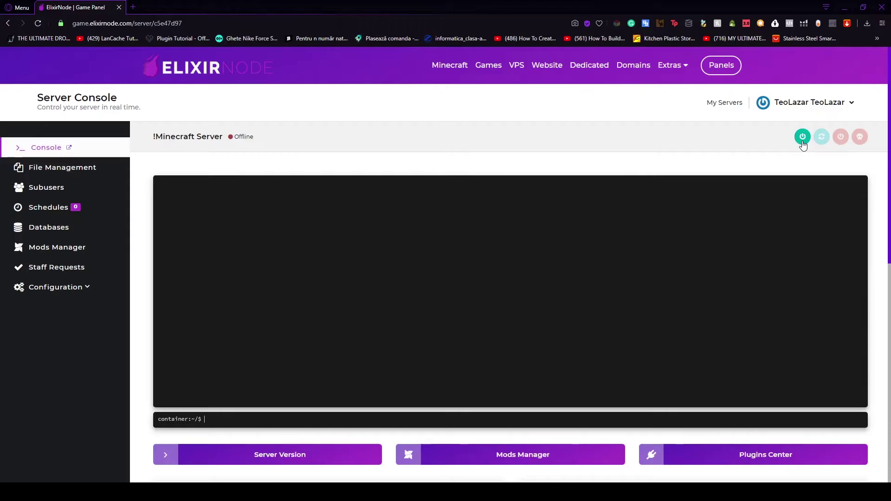
{"action": "left_click", "coordinate": [42, 169]}
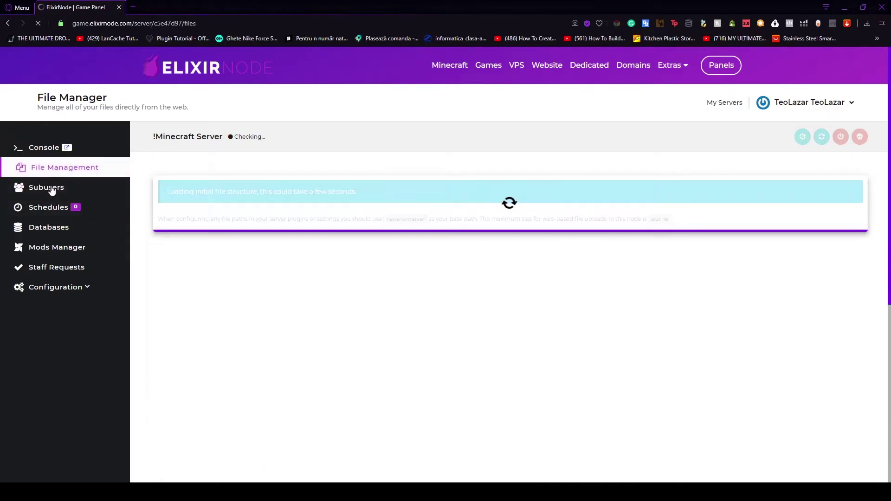
{"action": "scroll", "coordinate": [195, 300], "scroll_direction": "down", "scroll_amount": 5}
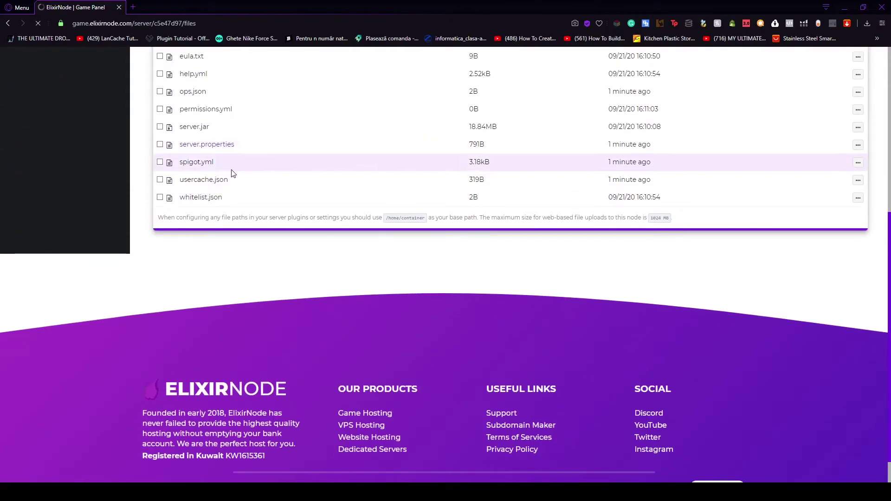
{"action": "left_click", "coordinate": [206, 144]}
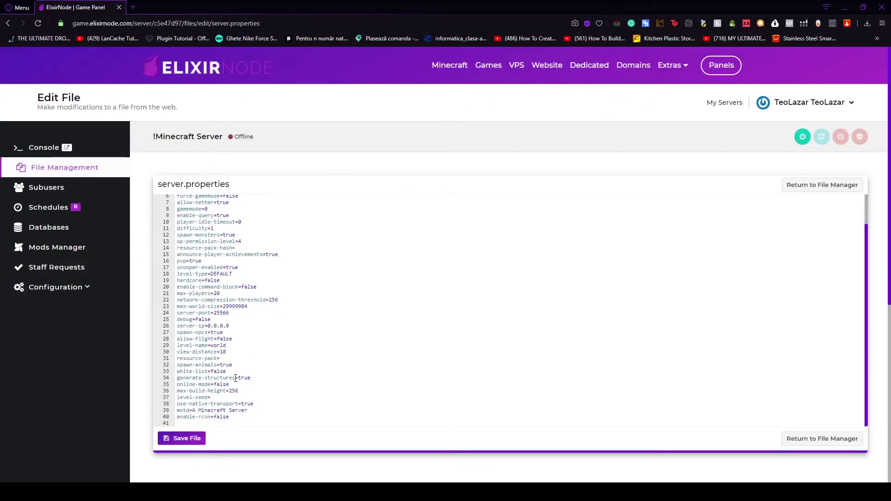
{"action": "left_click_drag", "start_coordinate": [214, 397], "coordinate": [175, 397]}
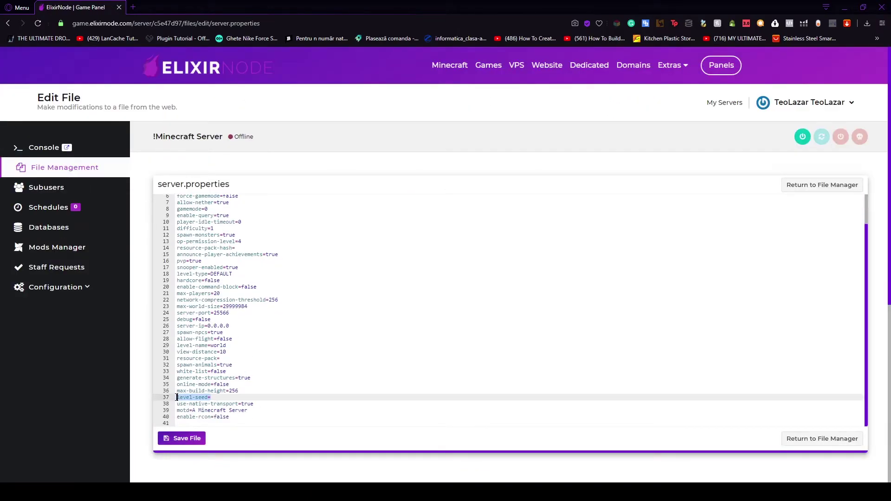
{"action": "left_click", "coordinate": [214, 397]}
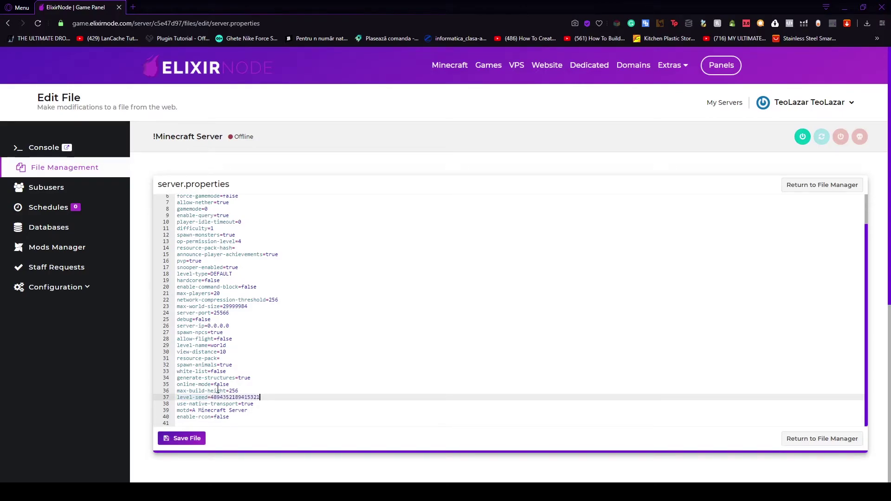
{"action": "left_click", "coordinate": [181, 438]}
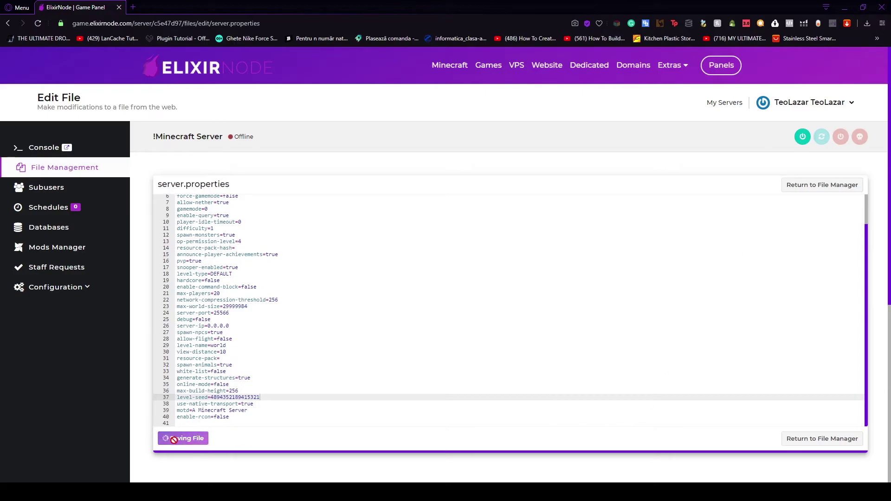
{"action": "scroll", "coordinate": [541, 353], "scroll_direction": "up", "scroll_amount": 3}
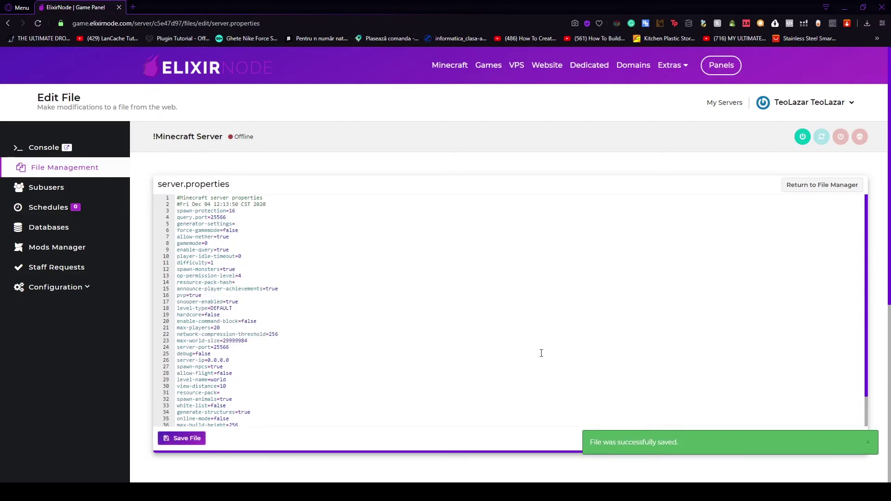
Start the Minecraft server from the Console page.
{"action": "left_click", "coordinate": [44, 147]}
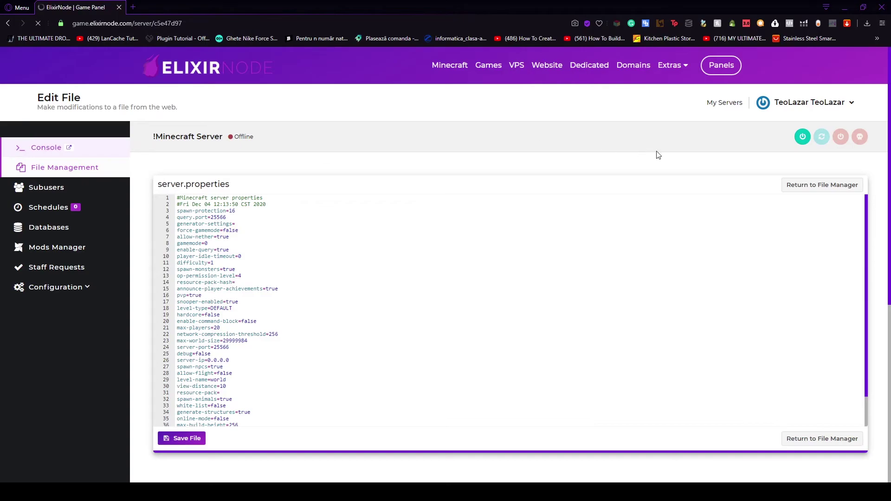
{"action": "left_click", "coordinate": [803, 137]}
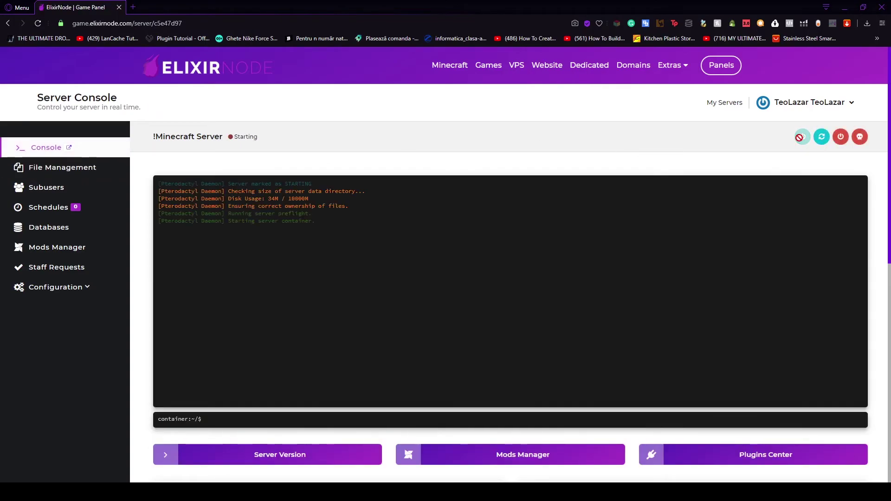